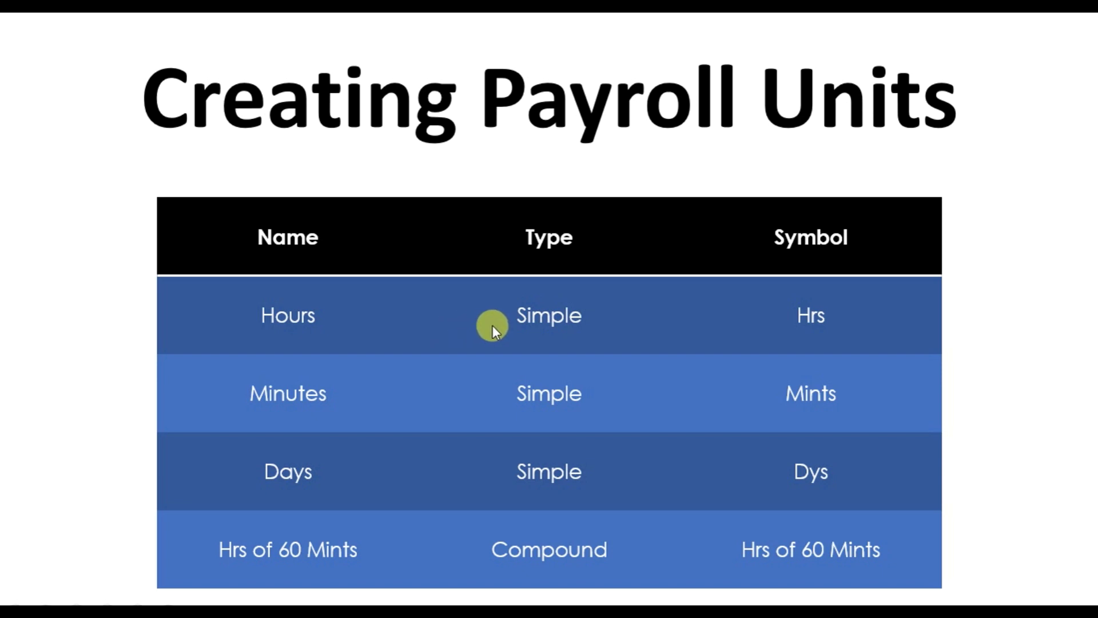
# Step: Exit the payroll units slide show and switch to Tally.ERP 9's Gateway of Tally
pyautogui.press('Escape')
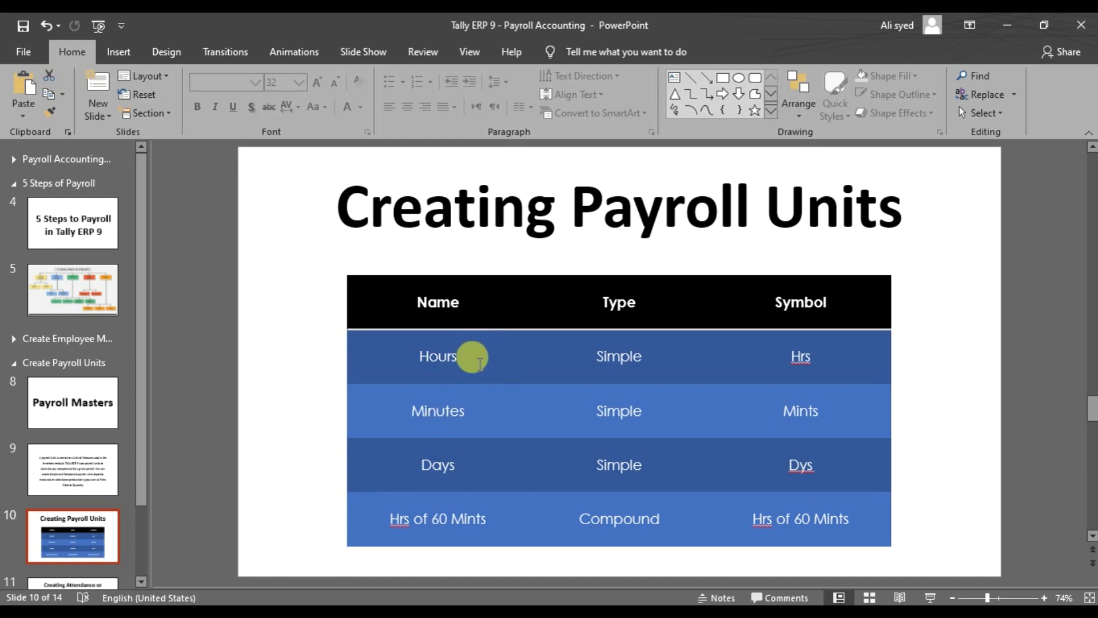
pyautogui.click(452, 360)
pyautogui.doubleClick(451, 360)
pyautogui.click(627, 354)
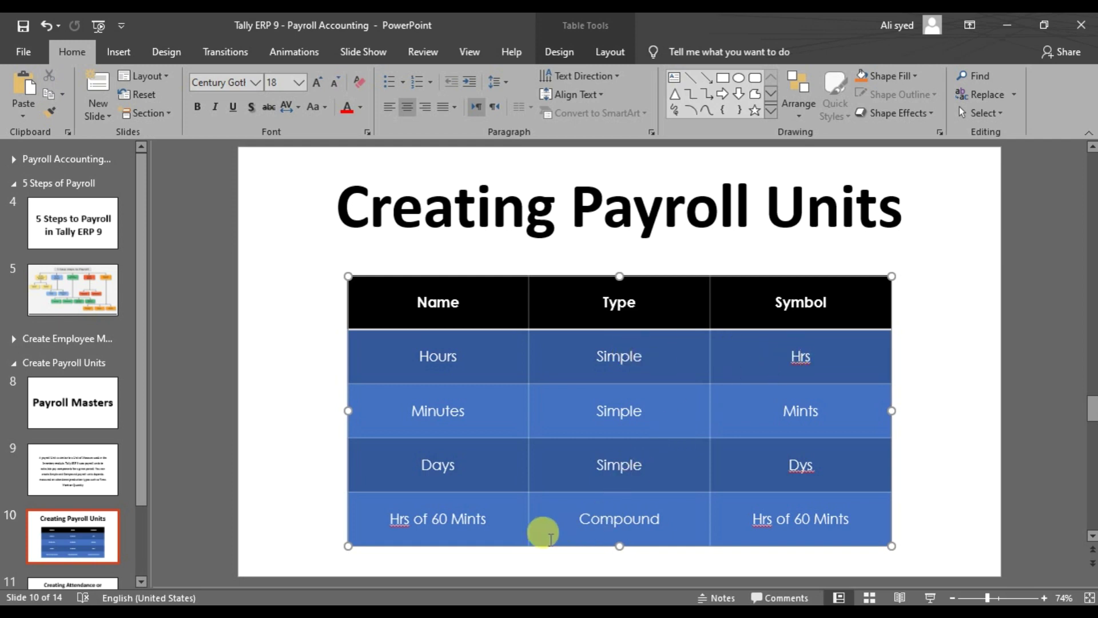
pyautogui.click(417, 602)
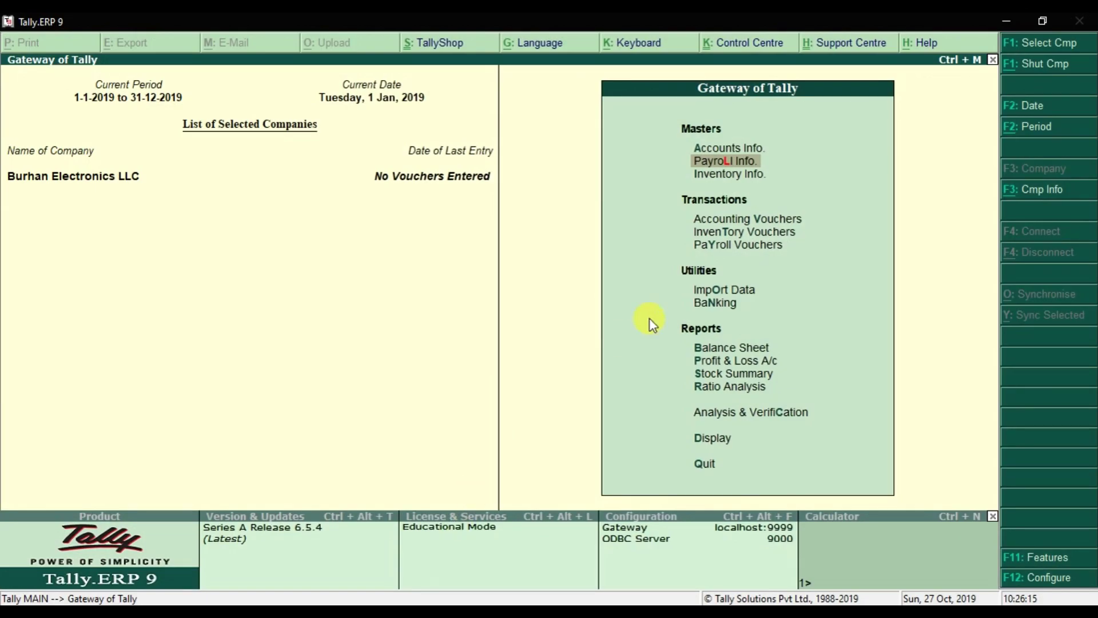
# Step: Open a new Unit Creation form under Payroll Info > Units (Work)
pyautogui.click(724, 165)
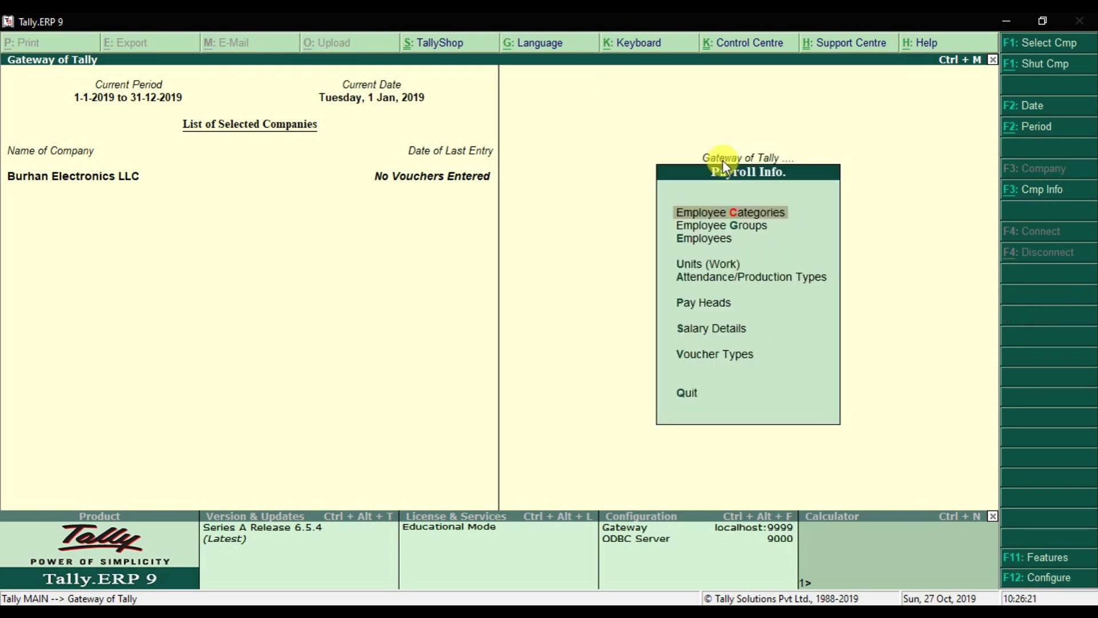
pyautogui.click(736, 267)
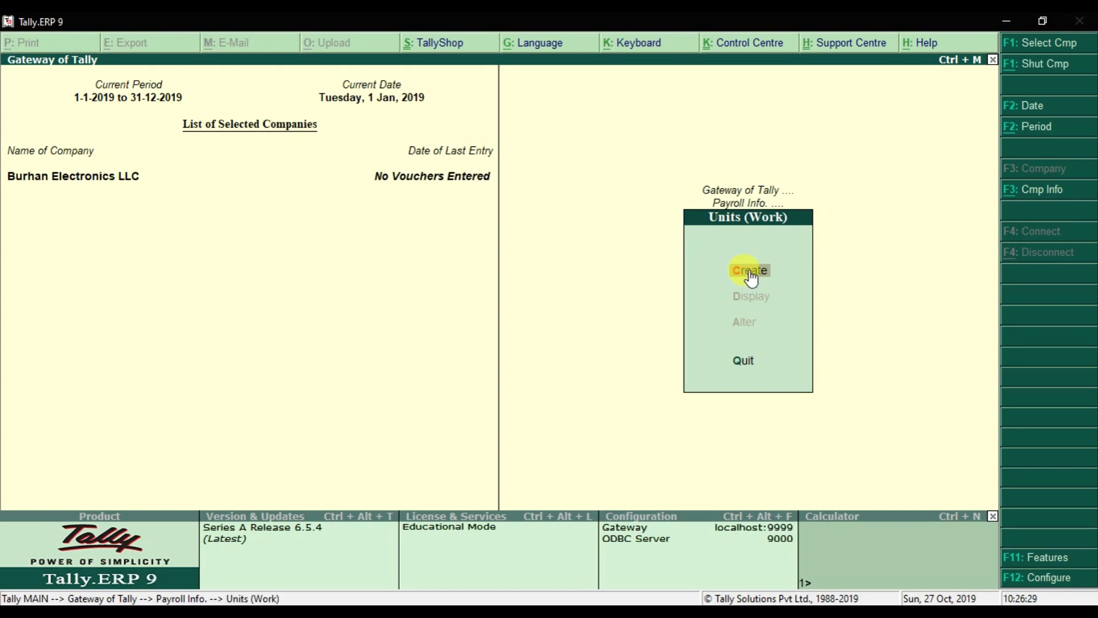
pyautogui.click(749, 271)
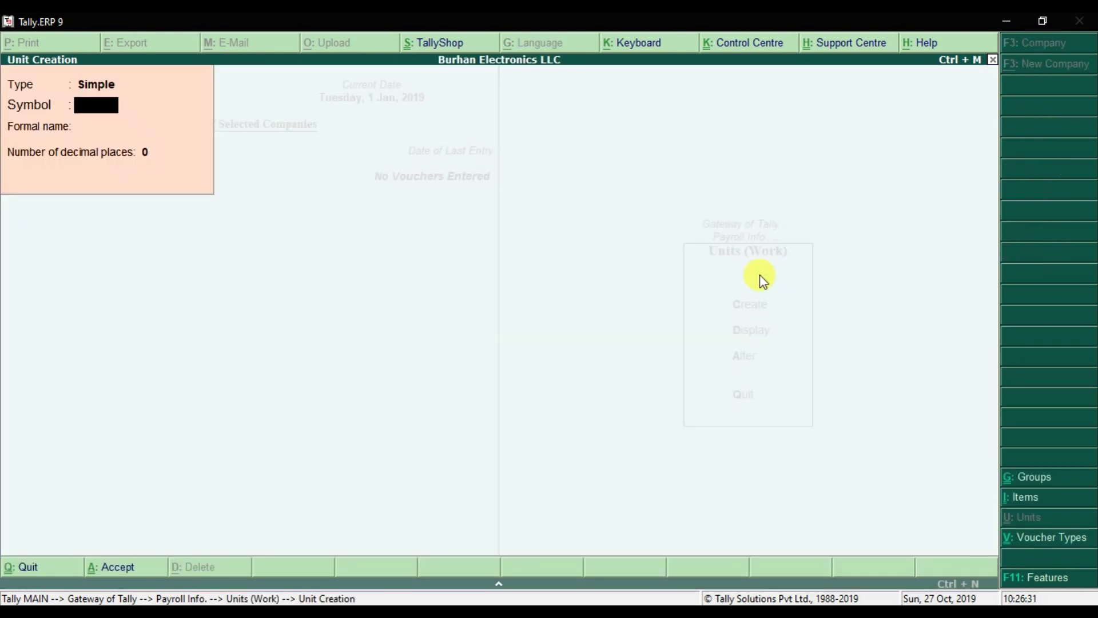
# Step: Create the Simple unit Hrs, formal name Hours, 0 decimal places, and save it
pyautogui.click(74, 95)
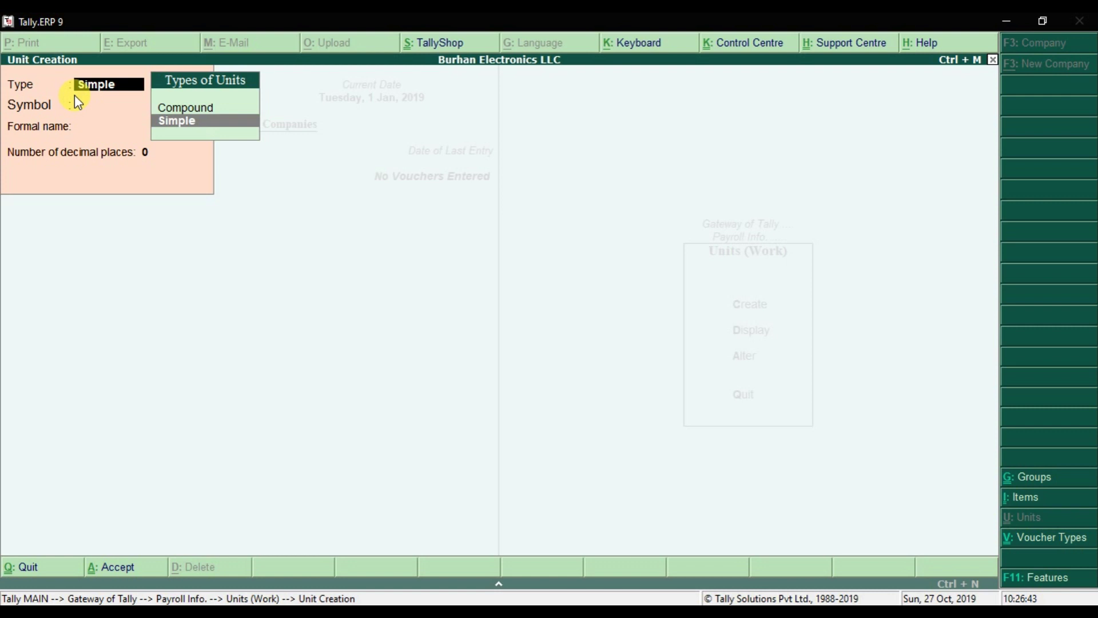
pyautogui.press('Return')
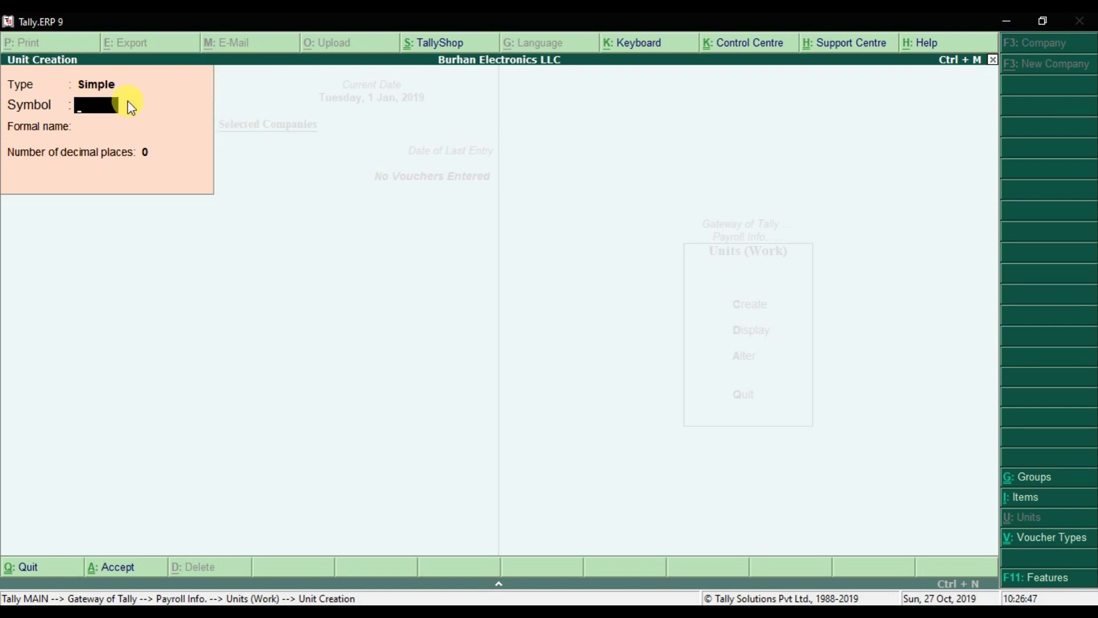
pyautogui.write('Hrs')
pyautogui.press('Return')
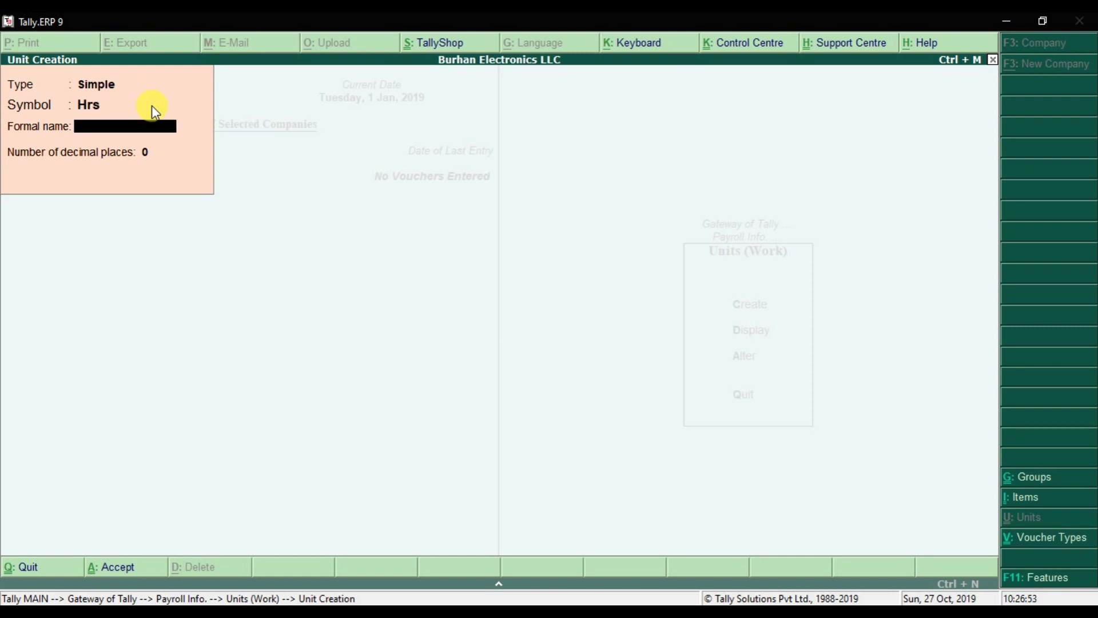
pyautogui.write('Hours')
pyautogui.press('Return')
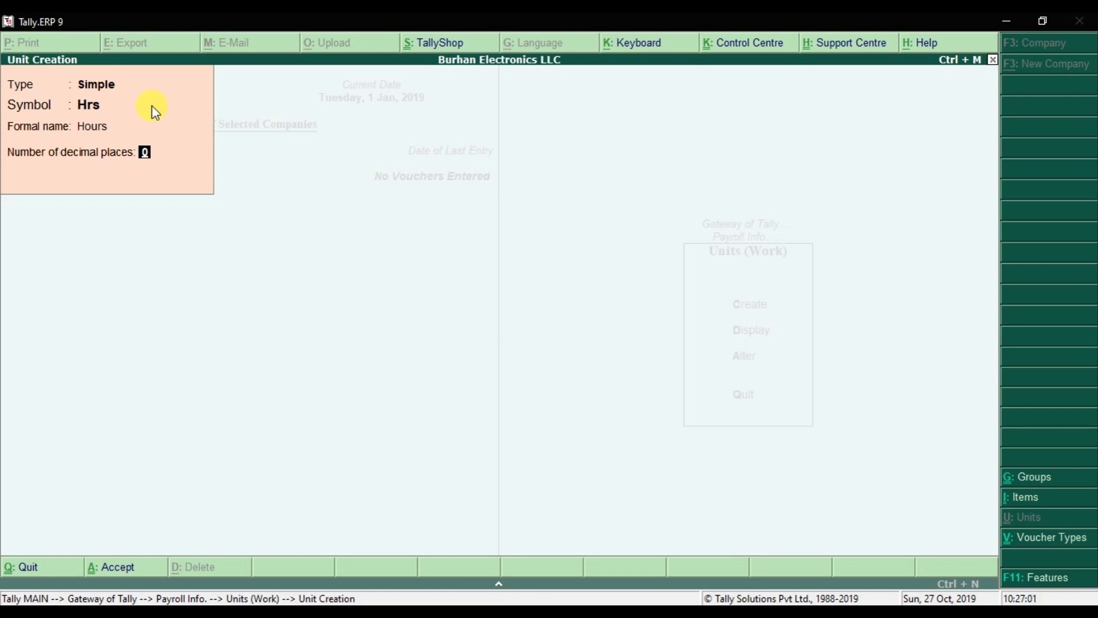
pyautogui.press('Return')
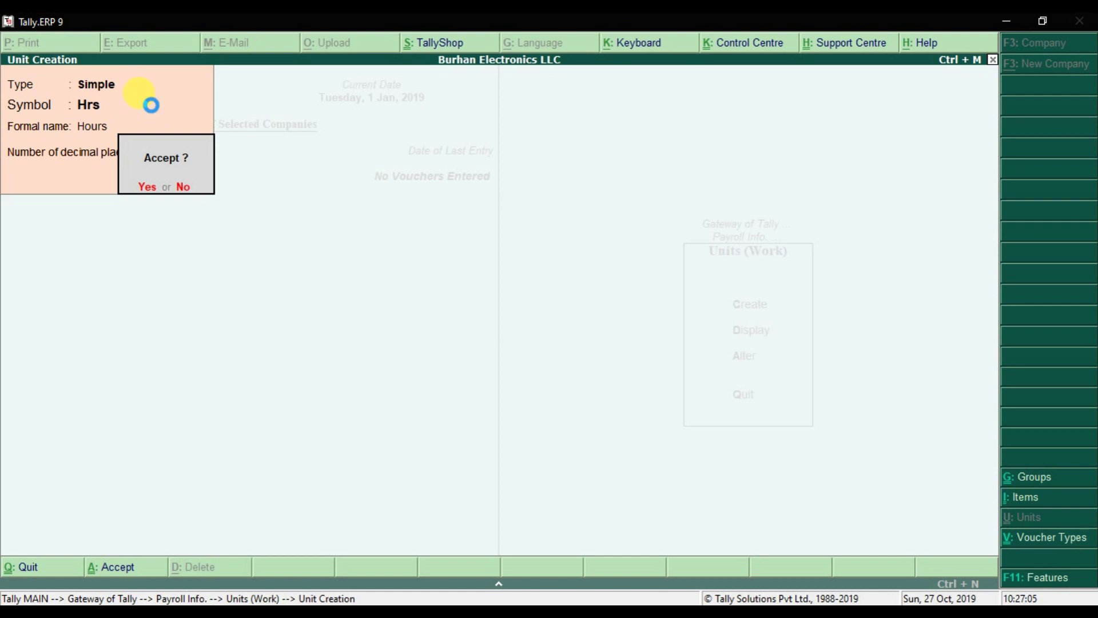
pyautogui.press('Return')
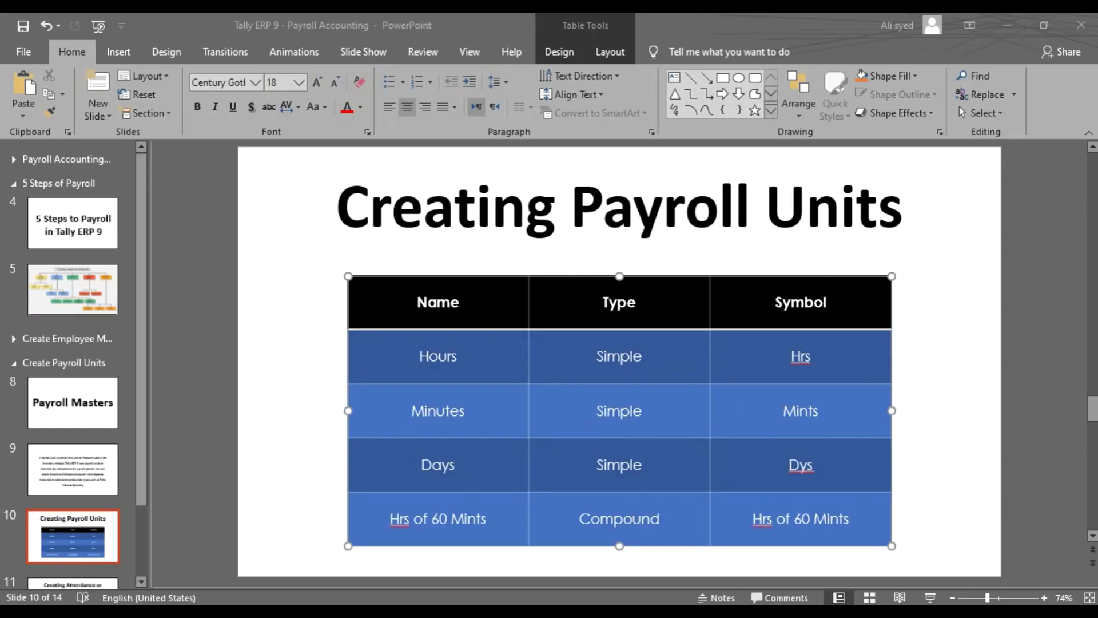
# Step: Create the Simple unit Mints, formal name Minutes, 0 decimals, checking the slide for reference
pyautogui.click(404, 522)
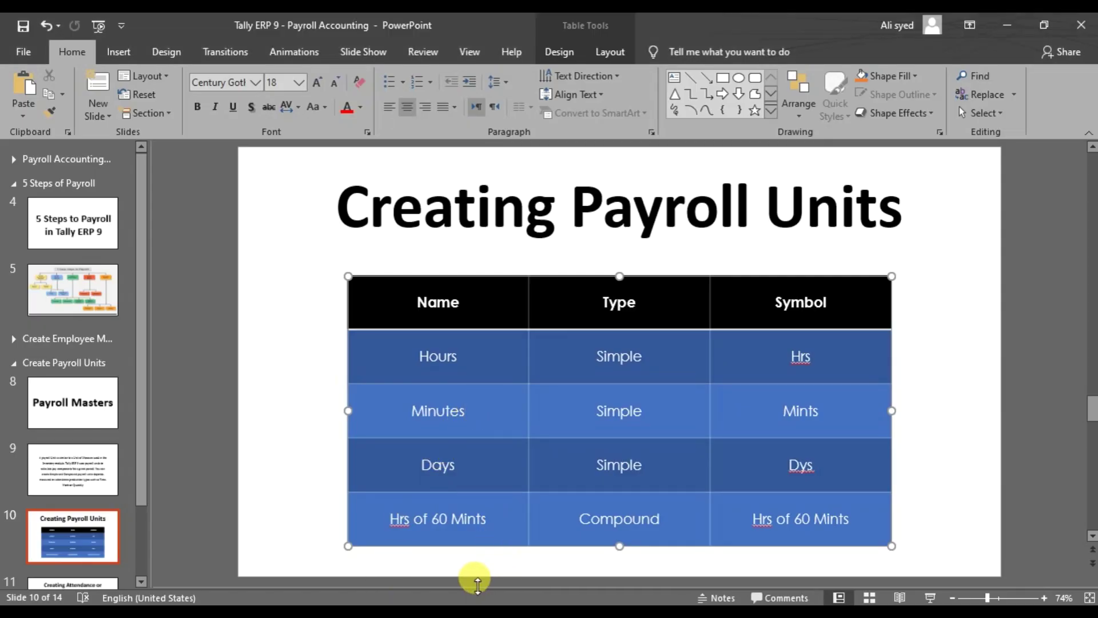
pyautogui.hotkey('alt', 'Tab')
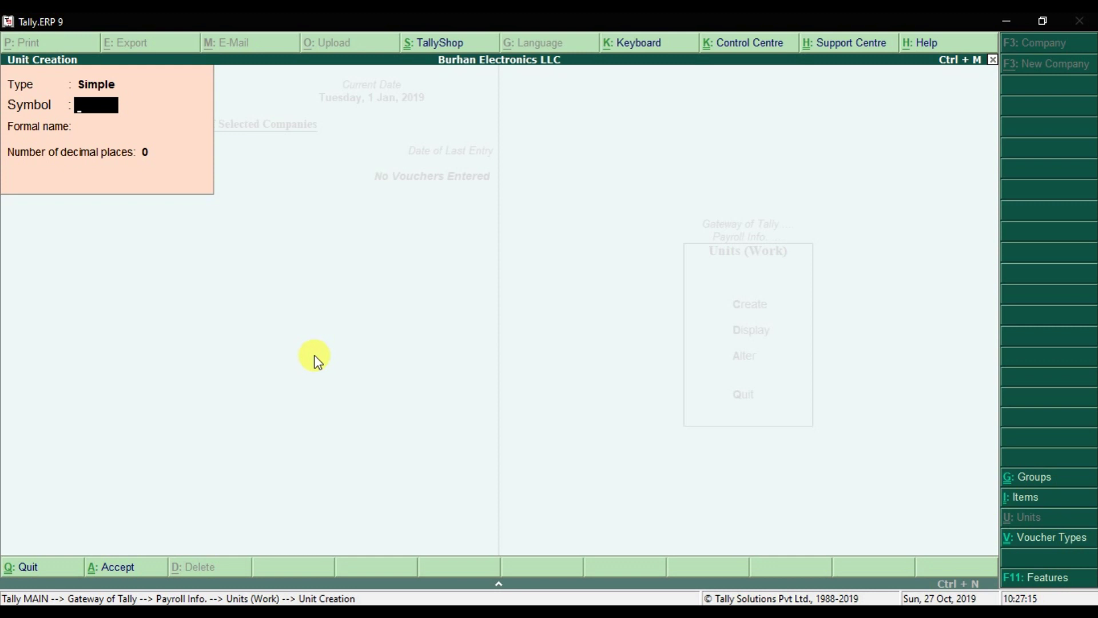
pyautogui.write('Mints')
pyautogui.press('Return')
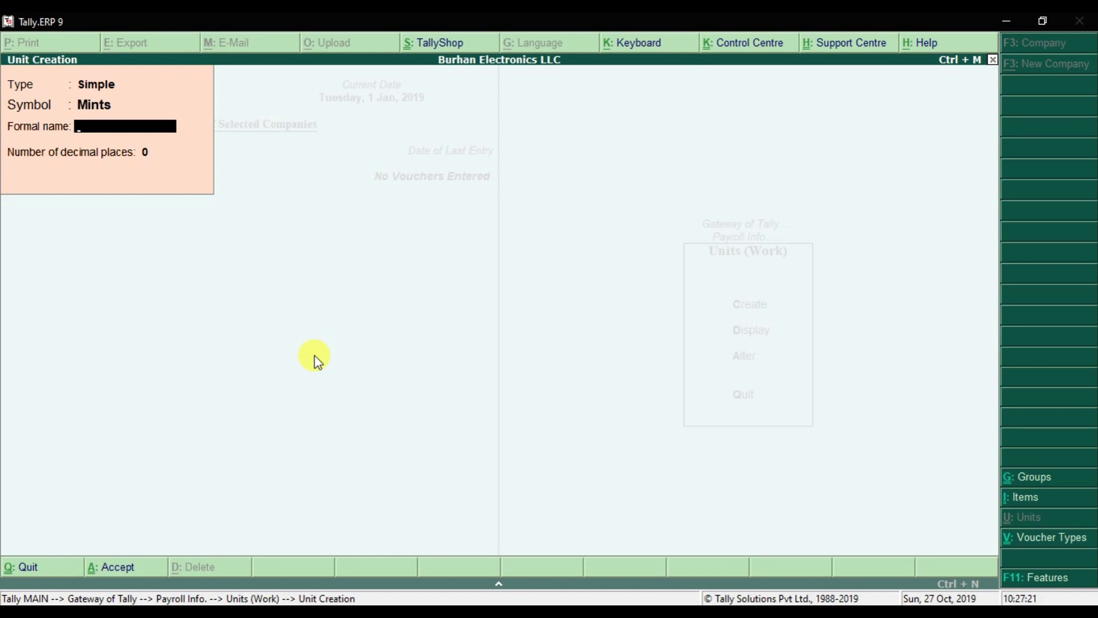
pyautogui.write('Min')
pyautogui.hotkey('alt', 'Tab')
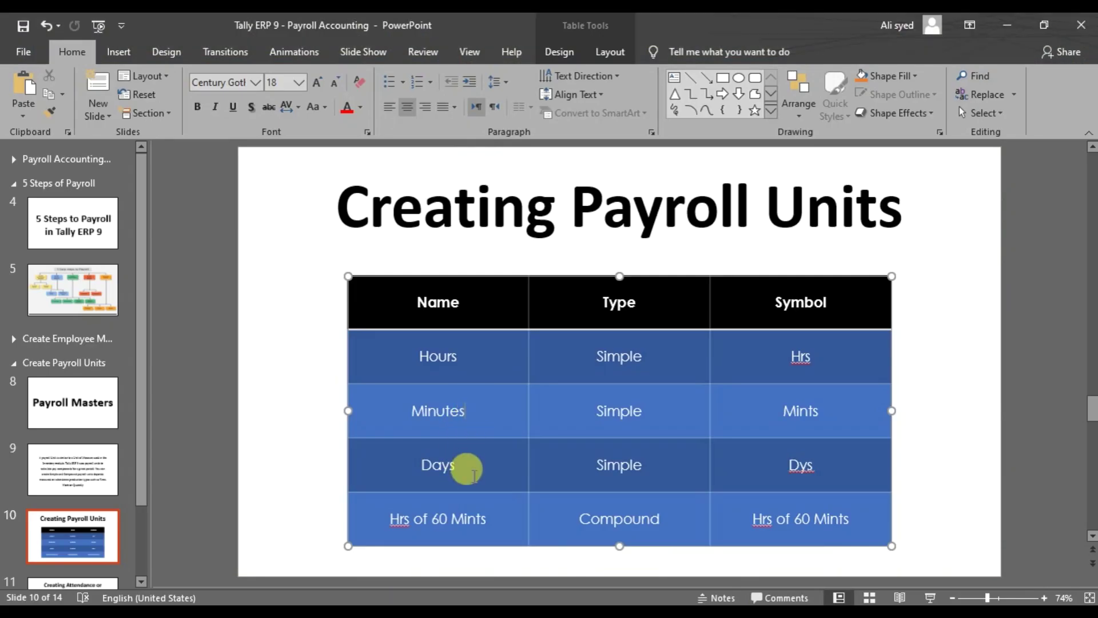
pyautogui.hotkey('alt', 'Tab')
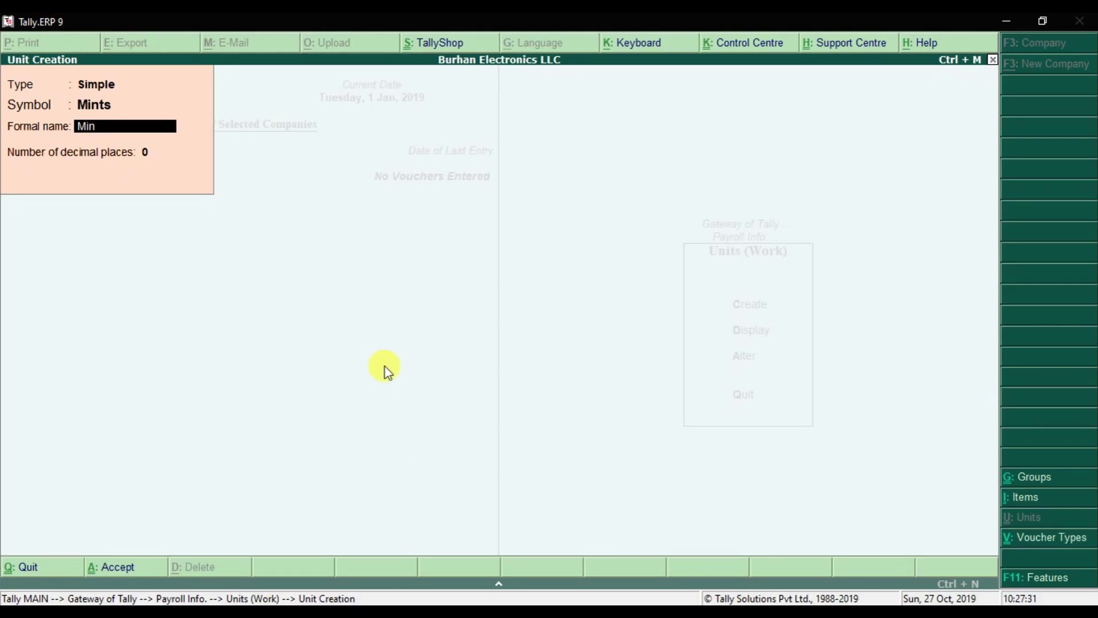
pyautogui.write('utes')
pyautogui.press('Return')
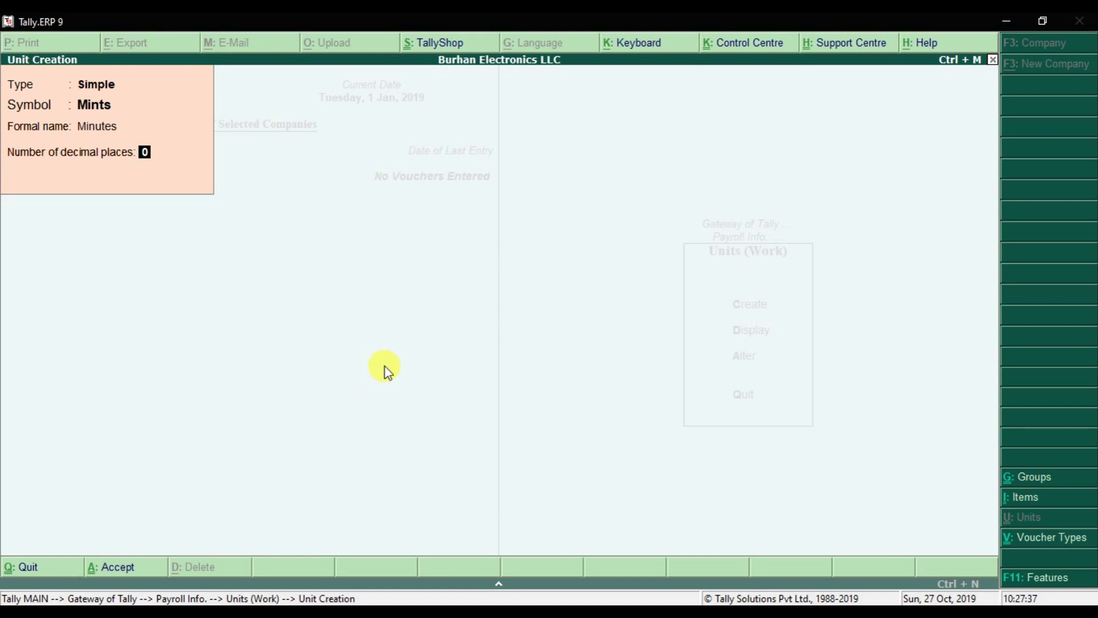
pyautogui.press('Return')
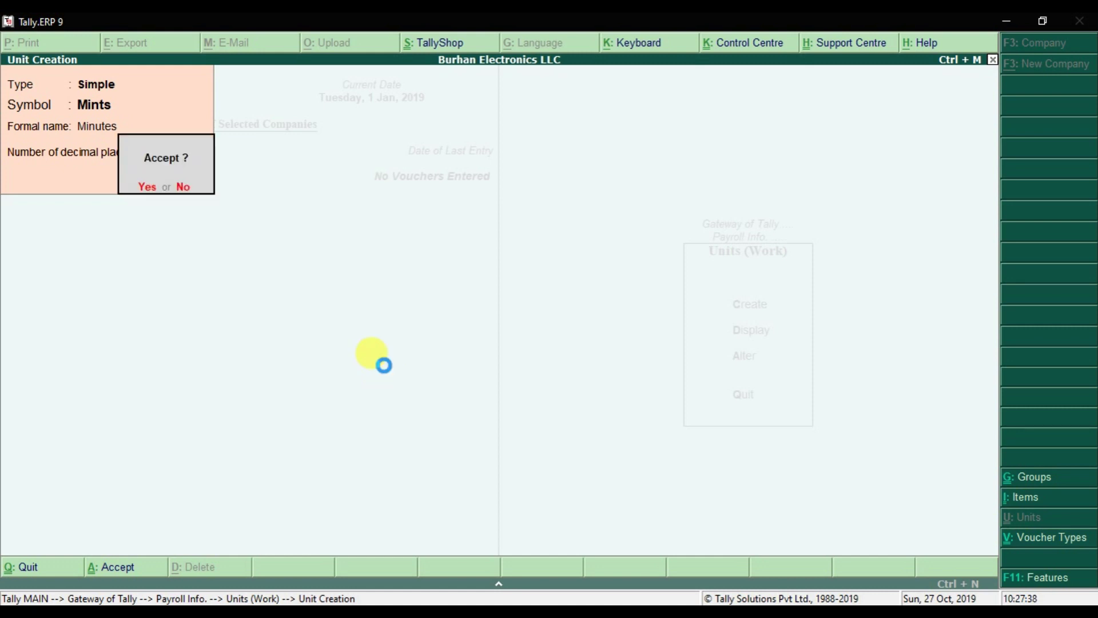
pyautogui.press('y')
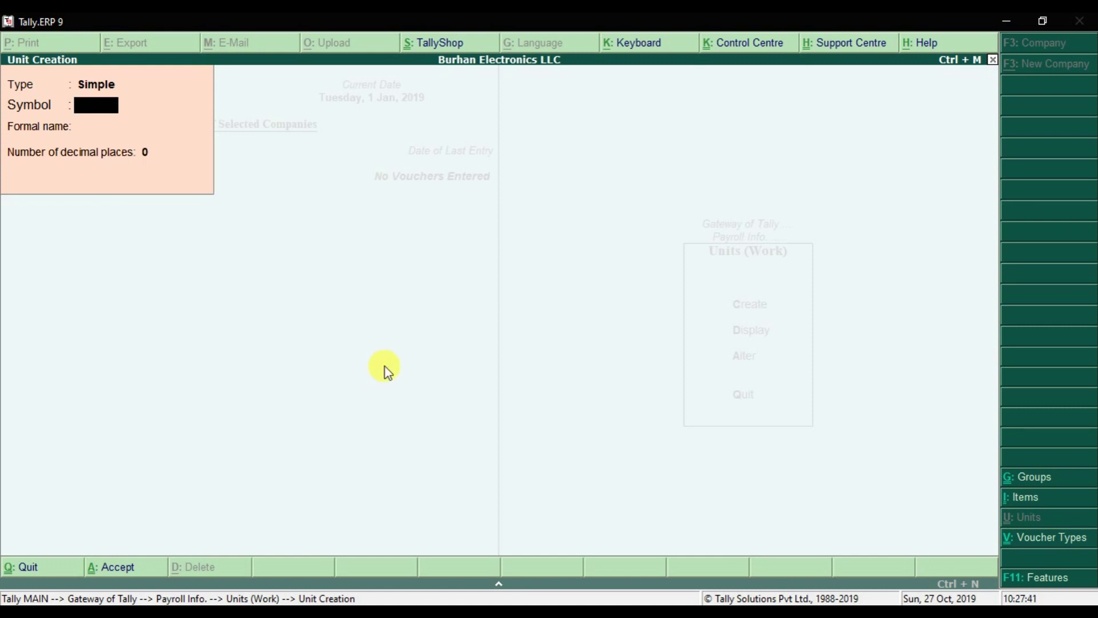
# Step: Create the Simple unit D, formal name Days, then view the Creating Payroll Units slide
pyautogui.write('D')
pyautogui.press('Return')
pyautogui.write('D')
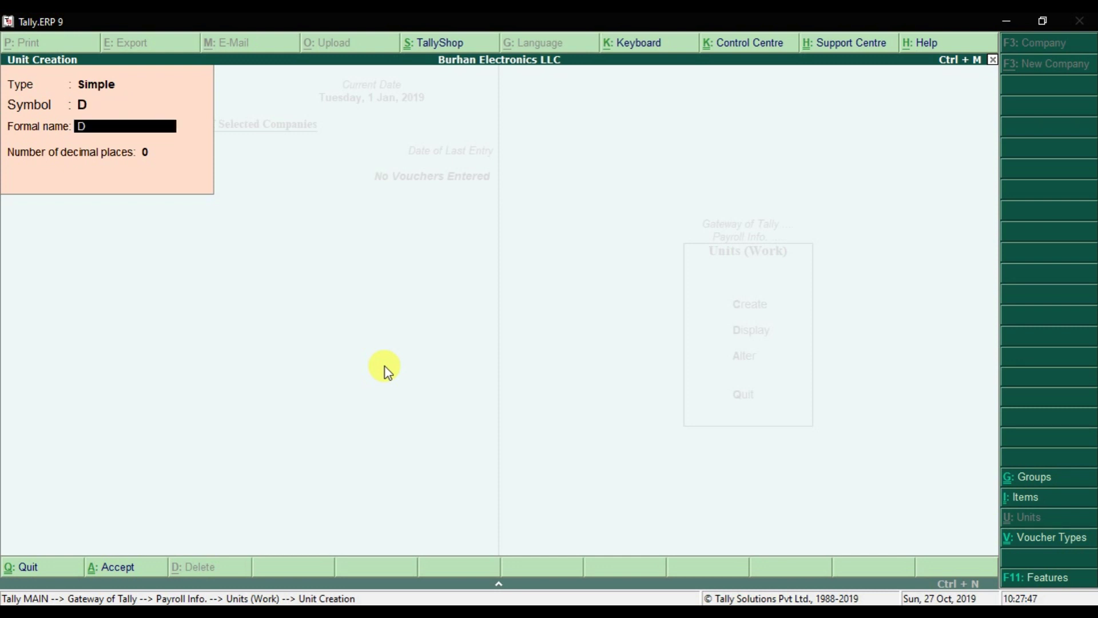
pyautogui.write('ays')
pyautogui.press('Return')
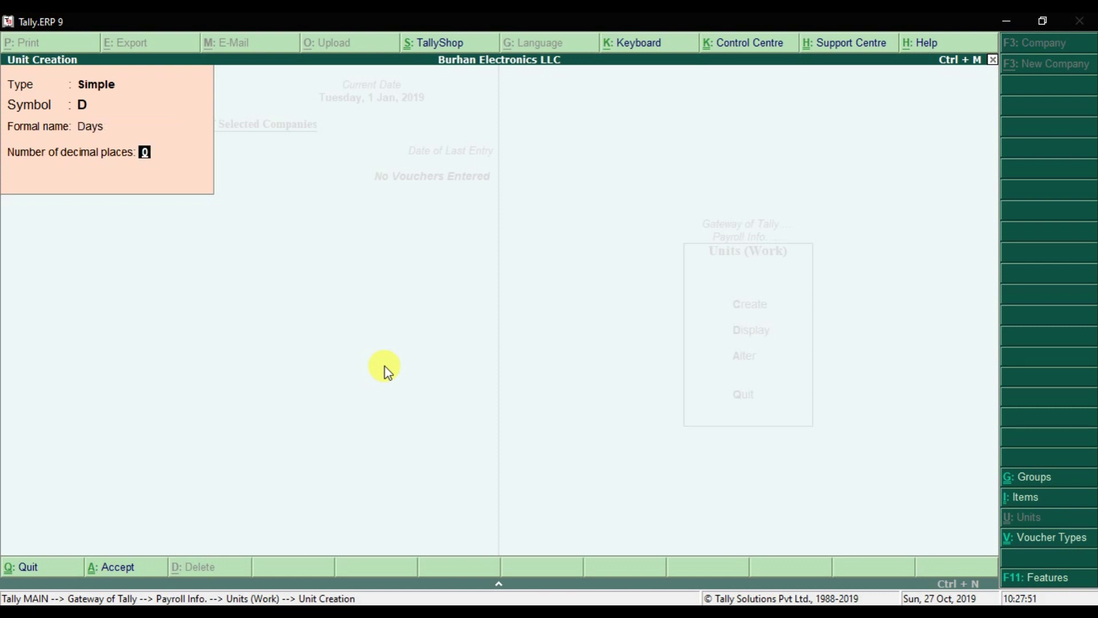
pyautogui.press('Return')
pyautogui.press('Return')
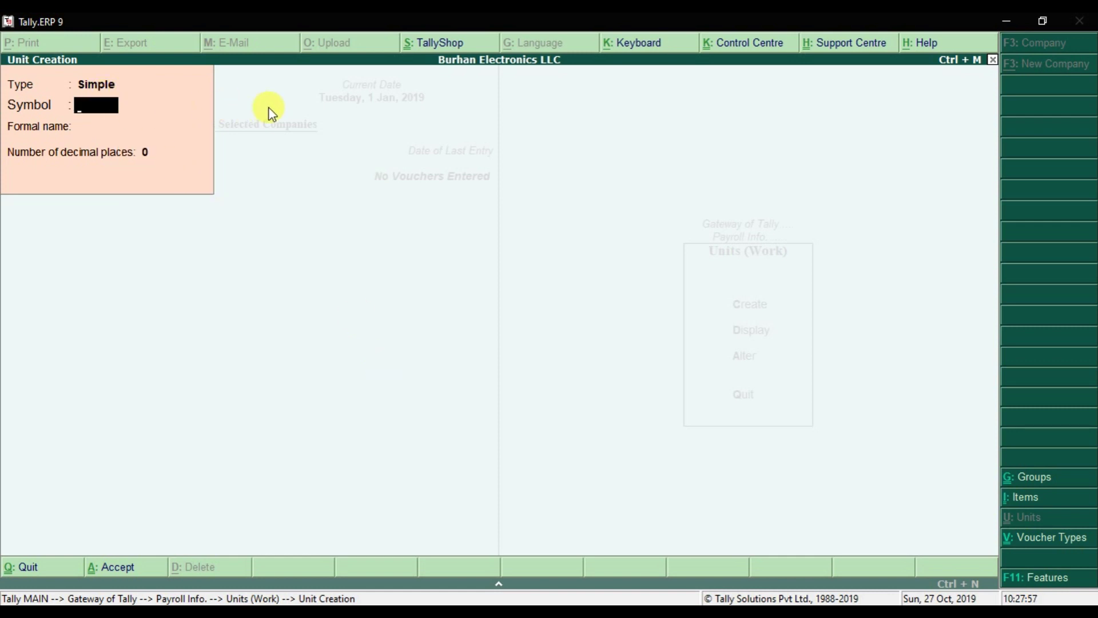
pyautogui.hotkey('alt', 'Tab')
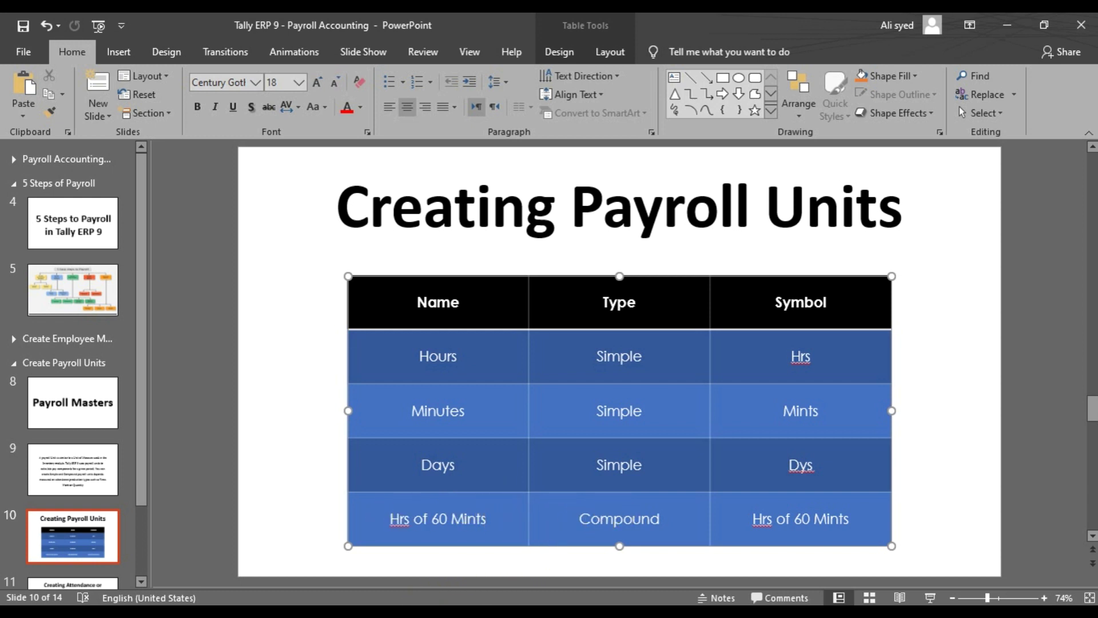
# Step: Return to Tally and open a new Unit Creation form under Payroll Info > Units (Work)
pyautogui.hotkey('alt', 'Tab')
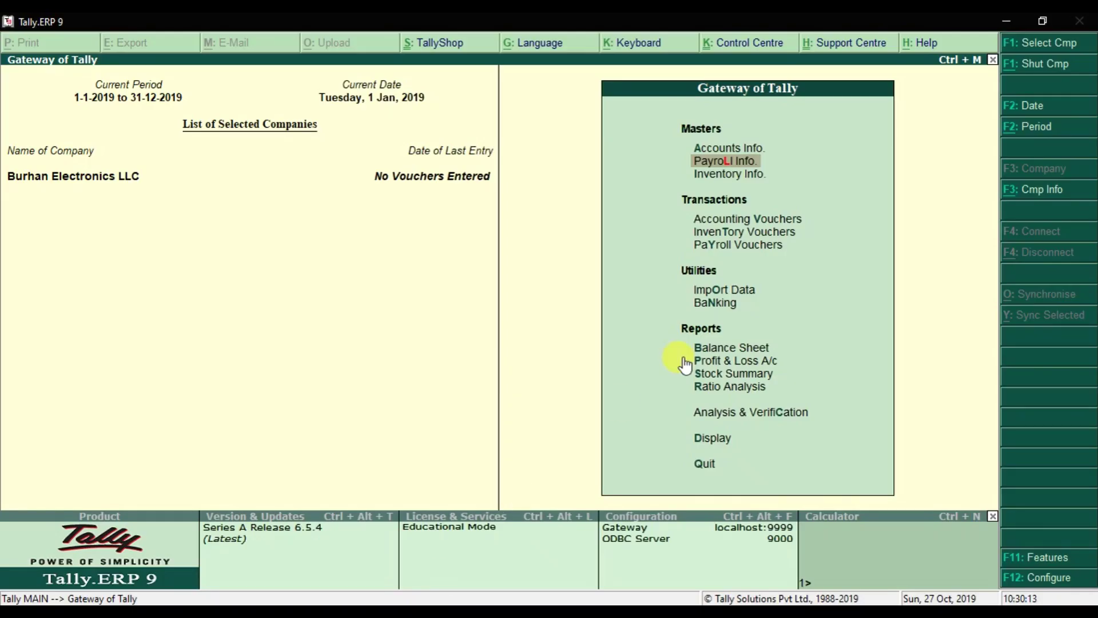
pyautogui.click(794, 169)
pyautogui.press('Down')
pyautogui.press('Down')
pyautogui.press('Down')
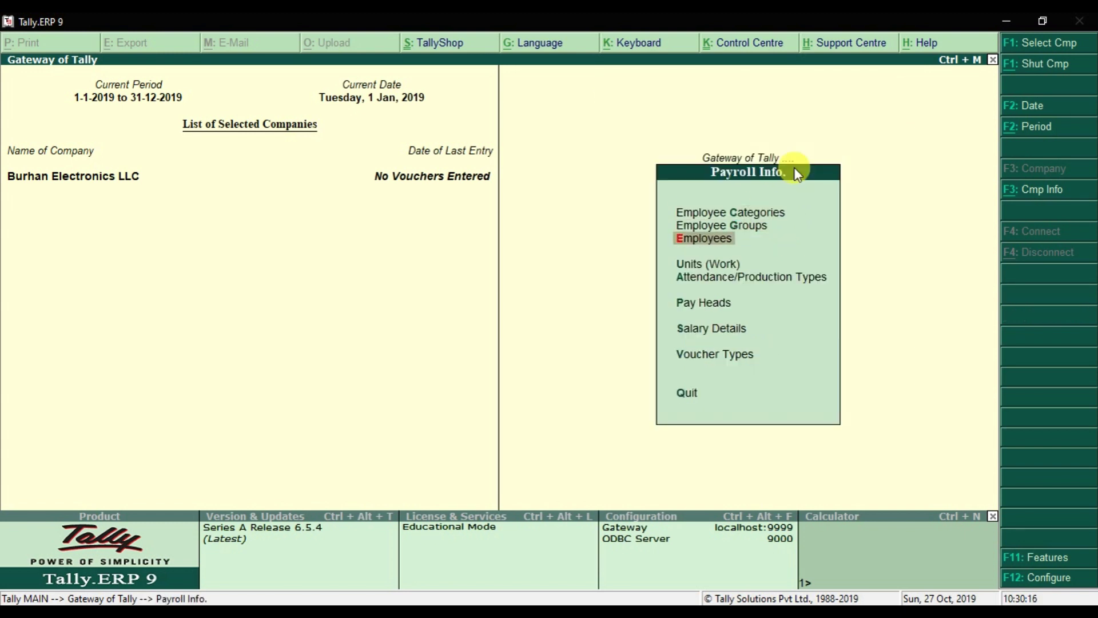
pyautogui.click(727, 269)
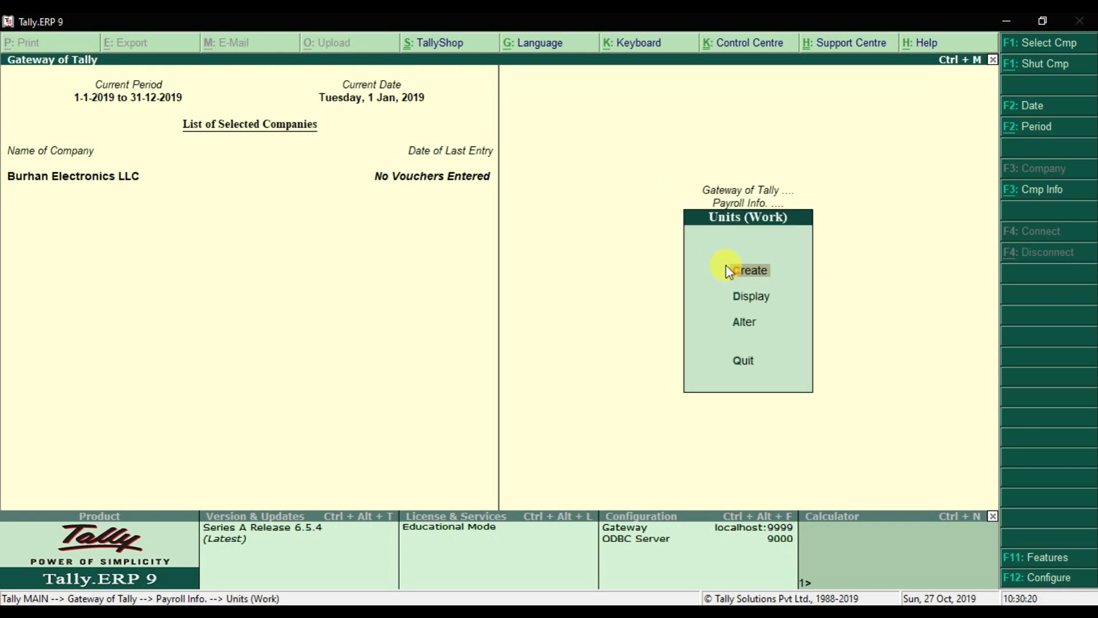
pyautogui.click(791, 272)
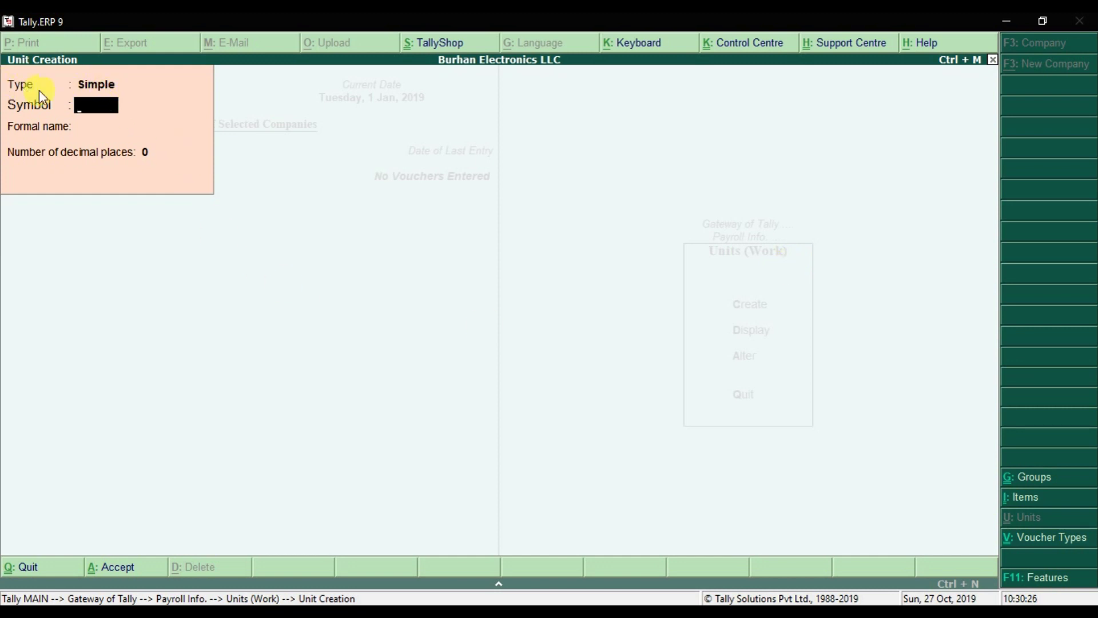
# Step: Save the Compound unit Hrs of 60 Mints, then quit unit creation
pyautogui.click(104, 86)
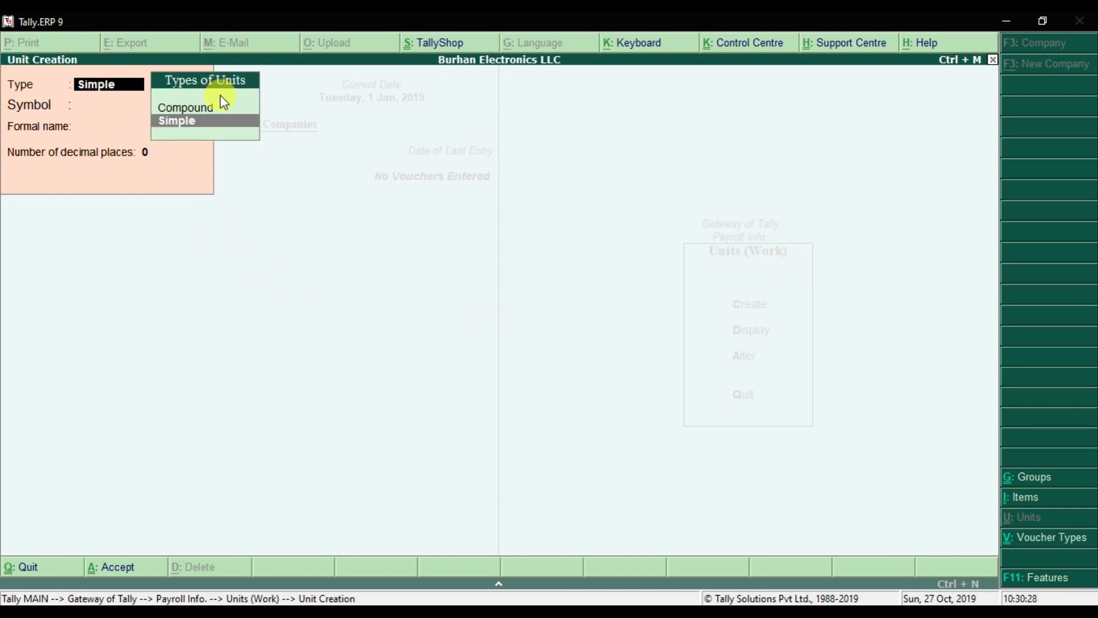
pyautogui.click(206, 108)
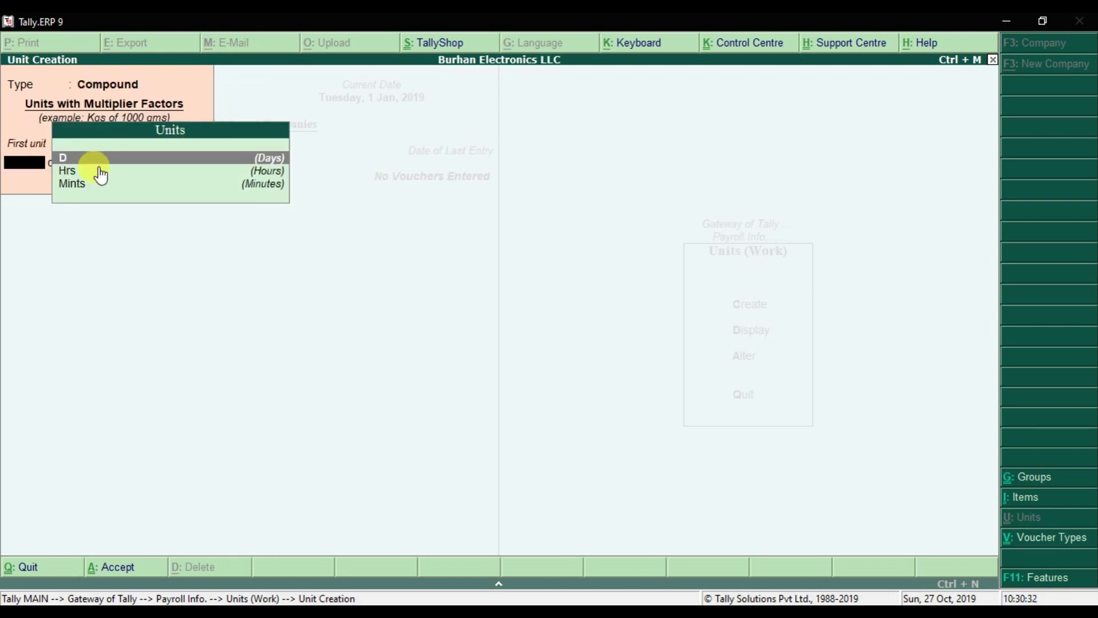
pyautogui.click(67, 172)
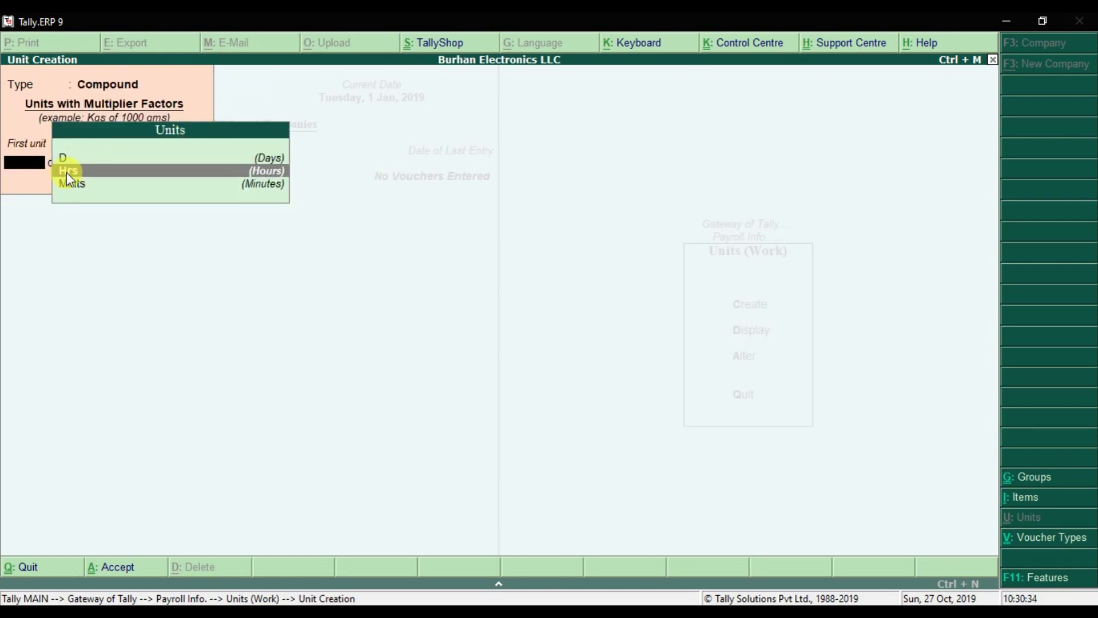
pyautogui.click(66, 173)
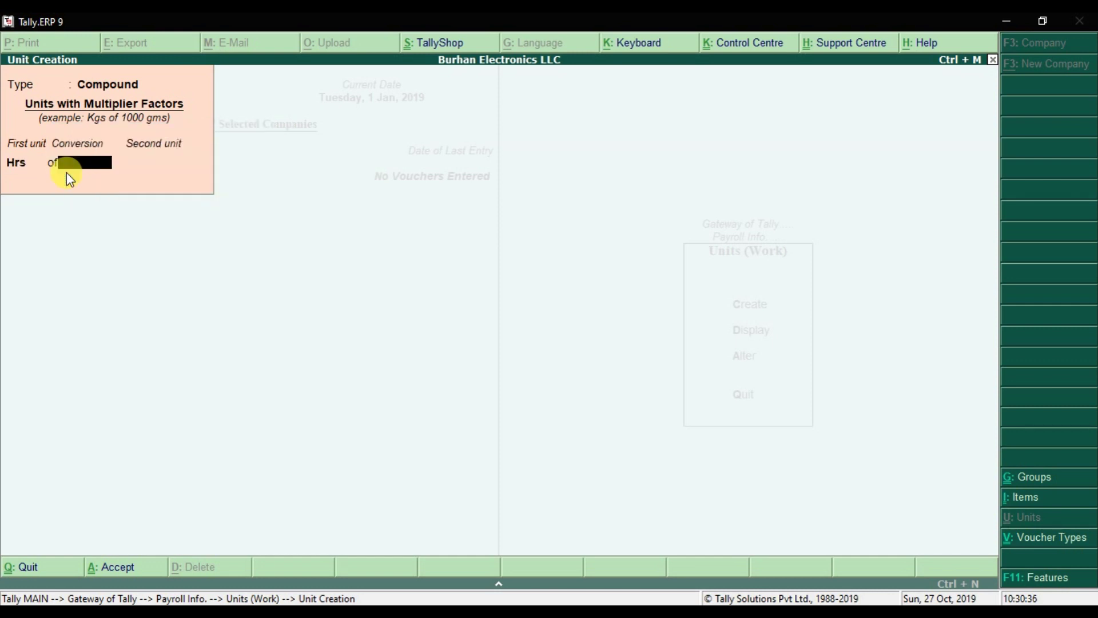
pyautogui.write('6')
pyautogui.press('Return')
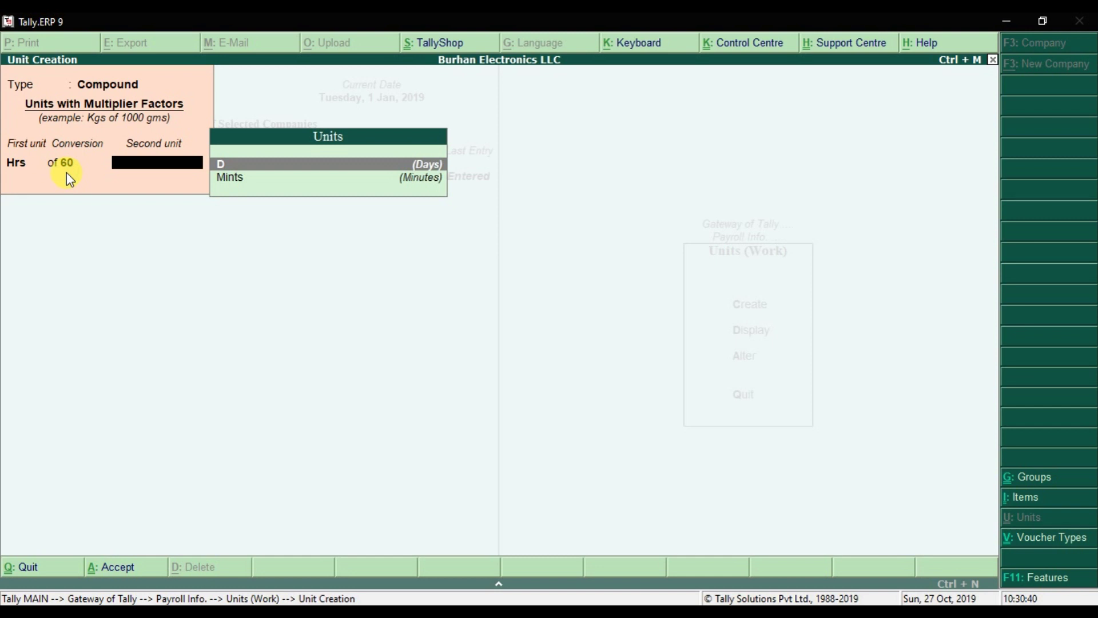
pyautogui.press('Down')
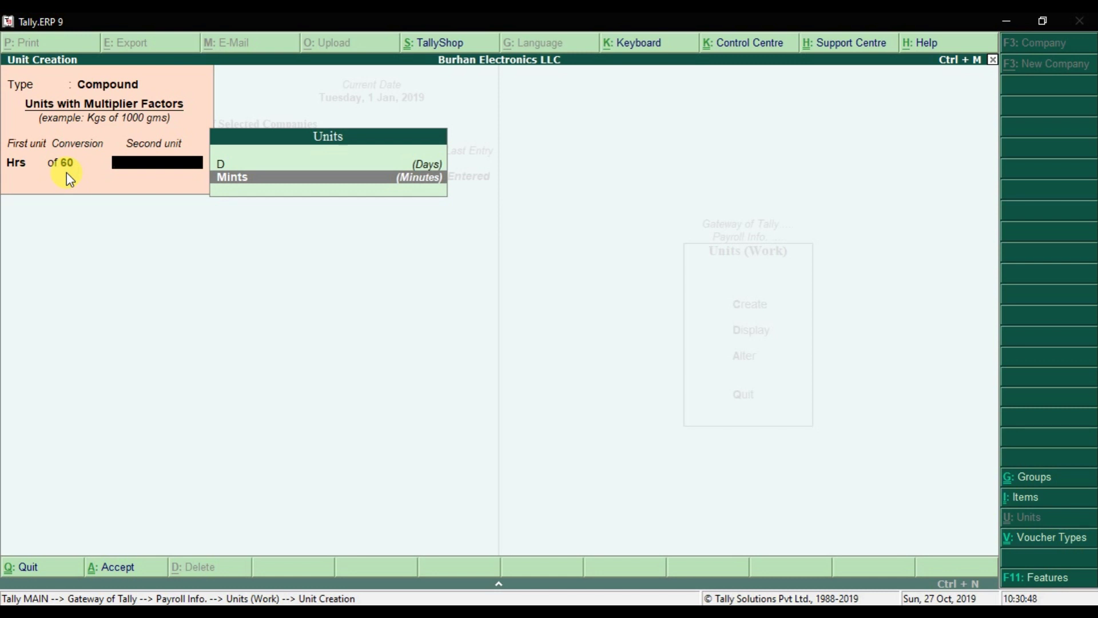
pyautogui.press('Return')
pyautogui.click(66, 170)
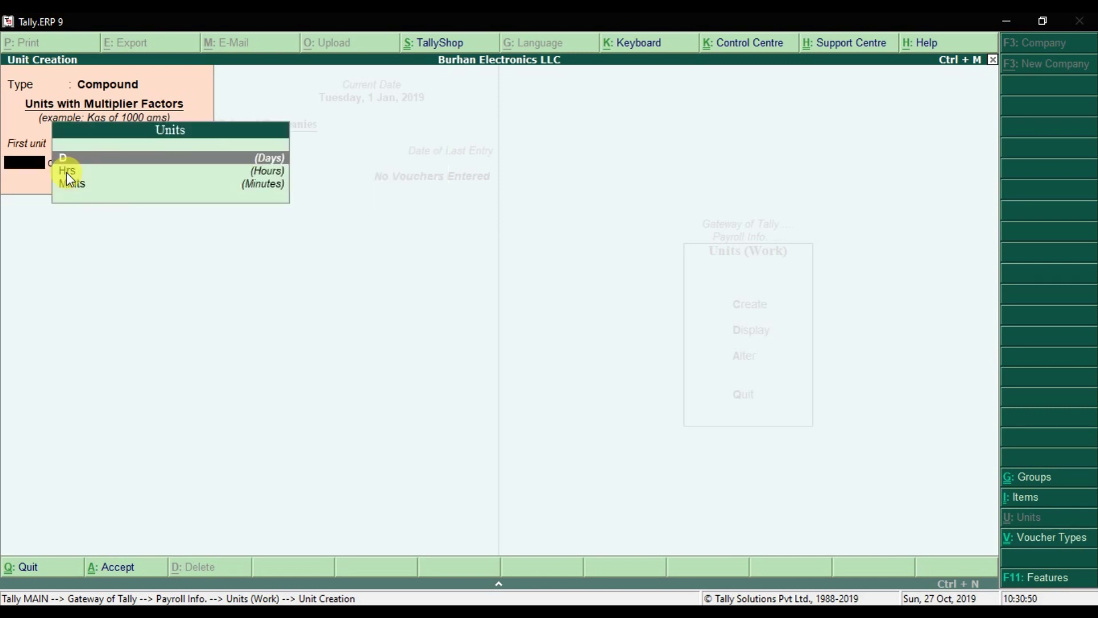
pyautogui.press('Escape')
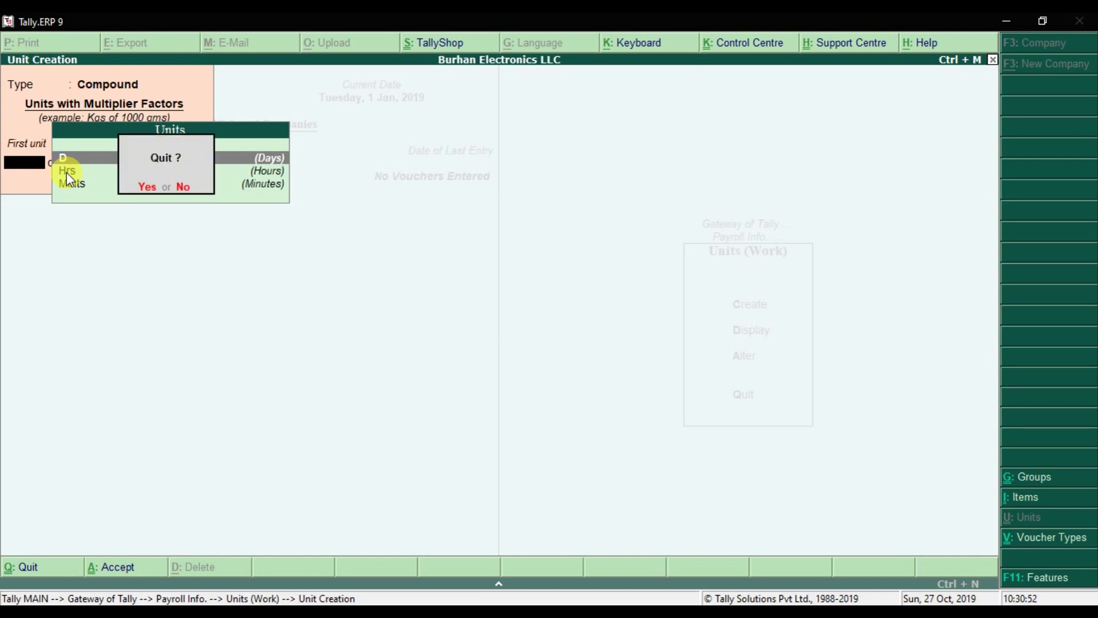
pyautogui.press('Return')
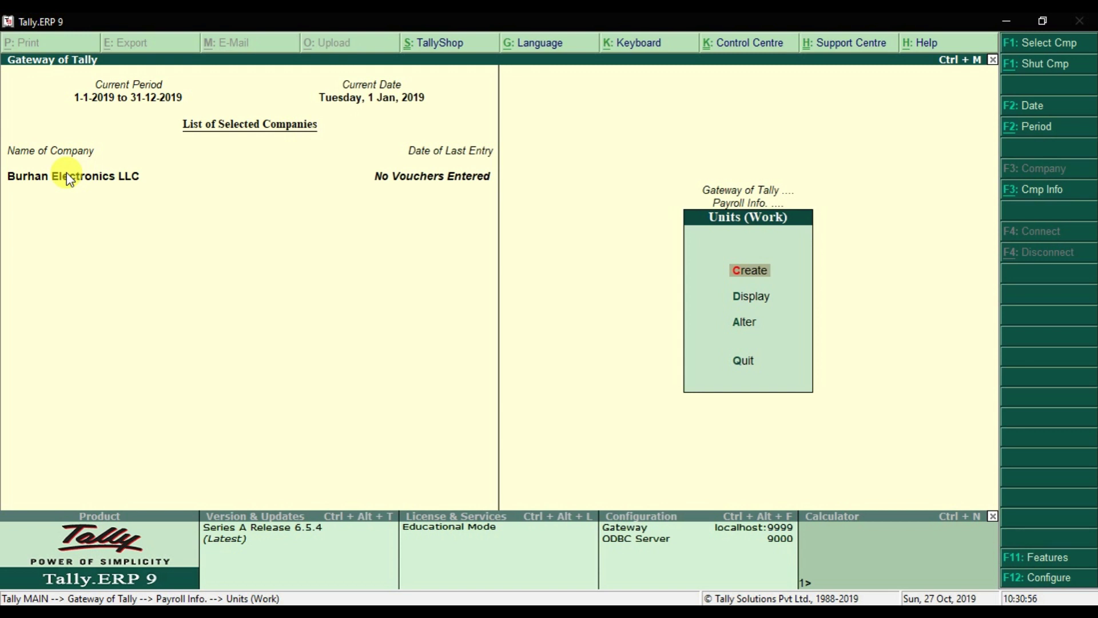
# Step: Display the Select Unit list showing D, Hrs, Hrs of 60 Mints and Mints
pyautogui.press('Down')
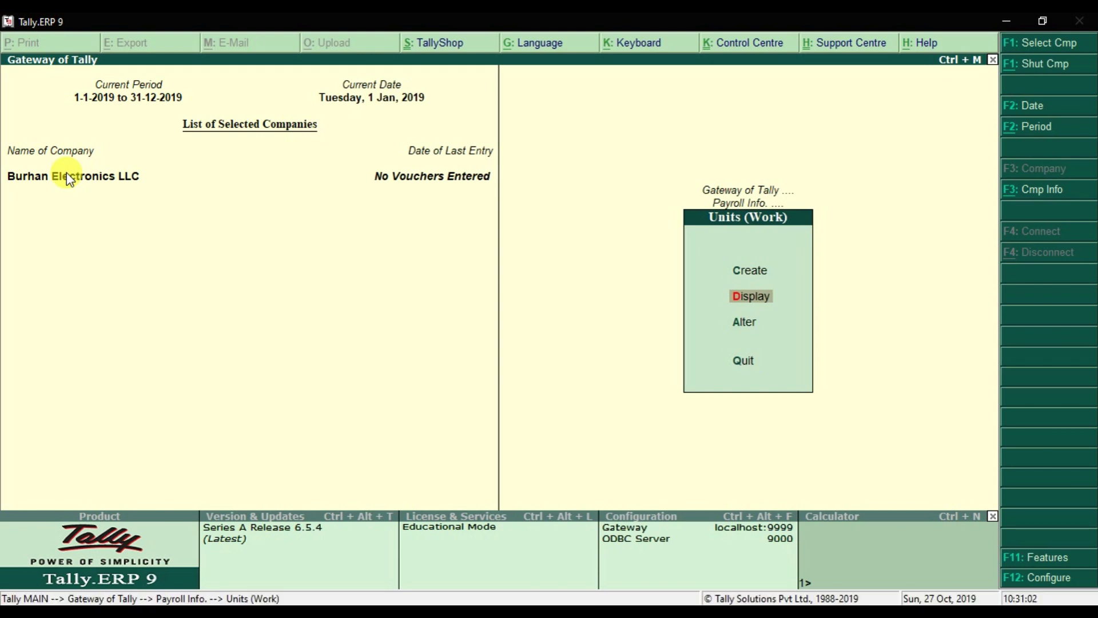
pyautogui.press('Return')
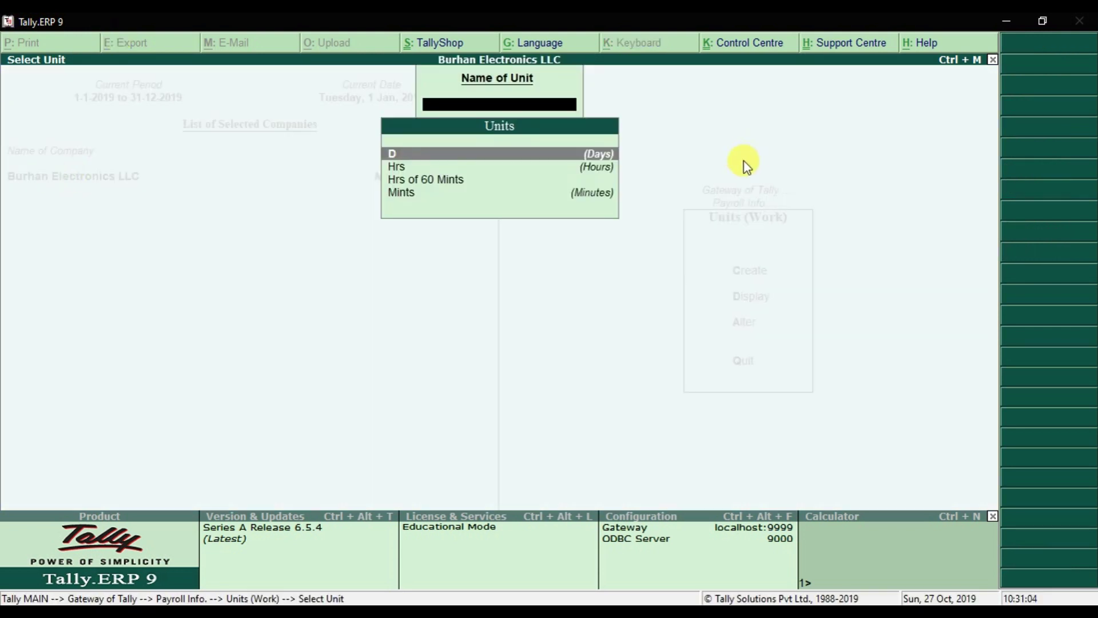